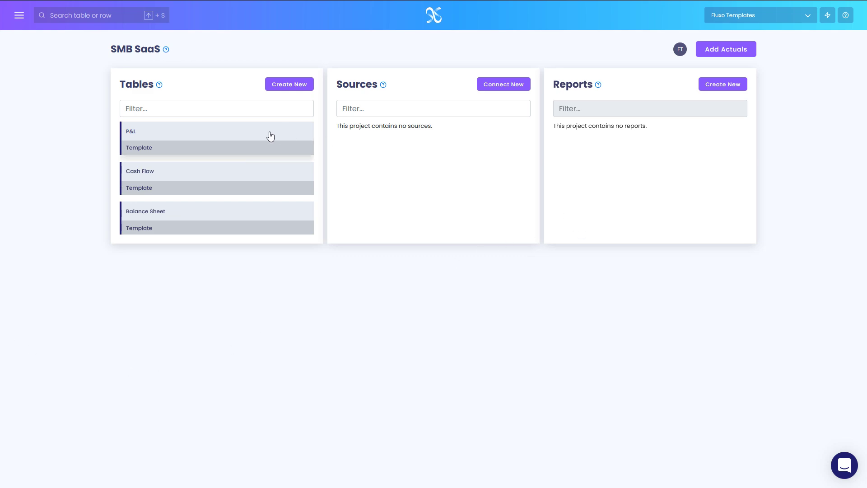
# Open the P&L table to review its rows, and switch to the Balance Sheet table of the Template folder.
pyautogui.click(252, 133)
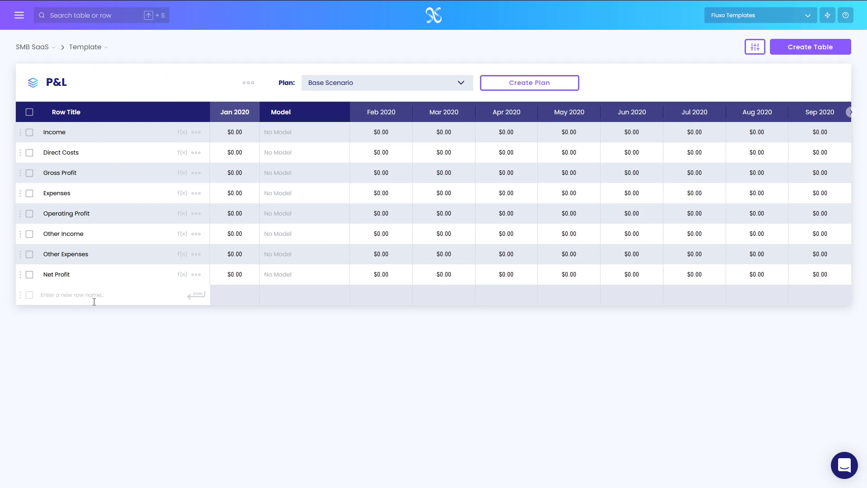
pyautogui.click(105, 50)
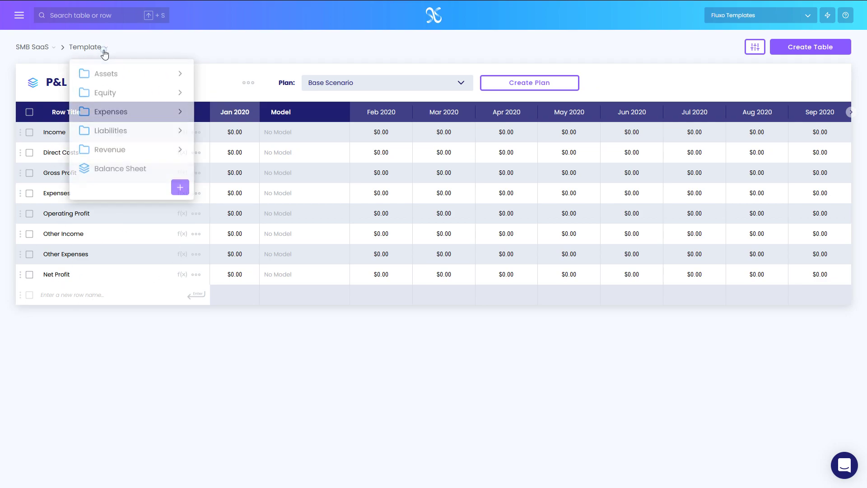
pyautogui.scroll(-2, 145, 112)
pyautogui.click(141, 140)
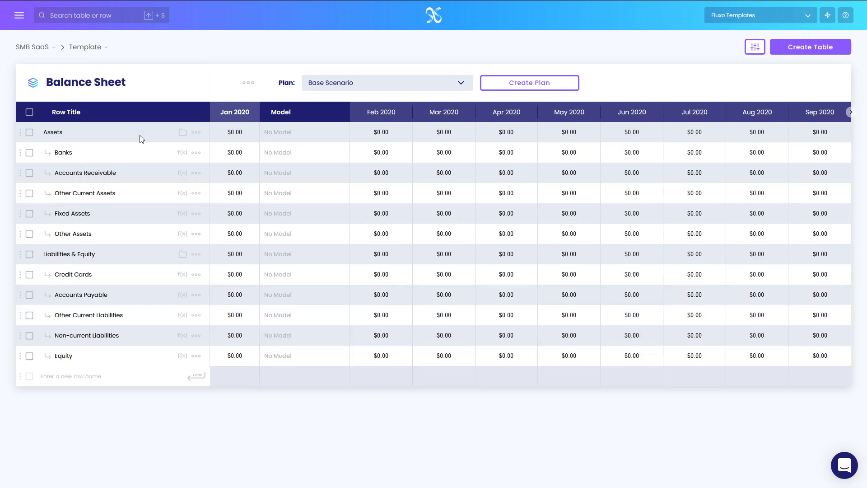
# Open the Cash Flow table and inspect the formula behind its Net Profit row, closing it without saving.
pyautogui.click(87, 45)
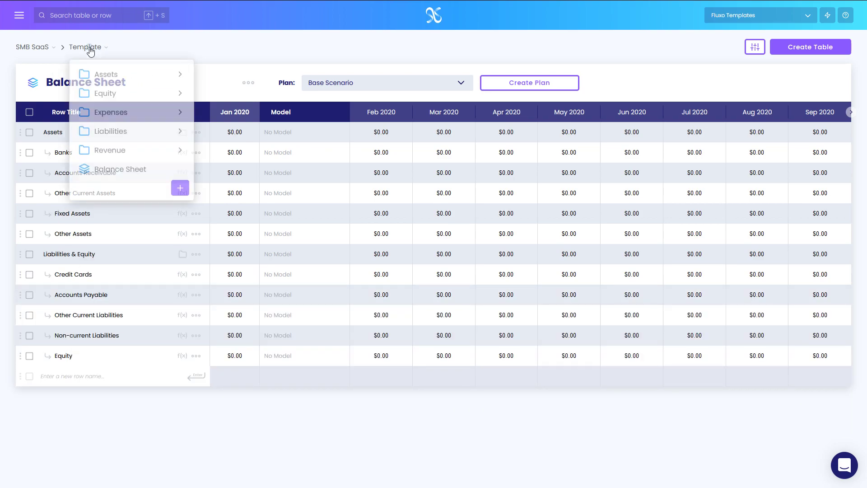
pyautogui.scroll(-2, 116, 109)
pyautogui.click(114, 152)
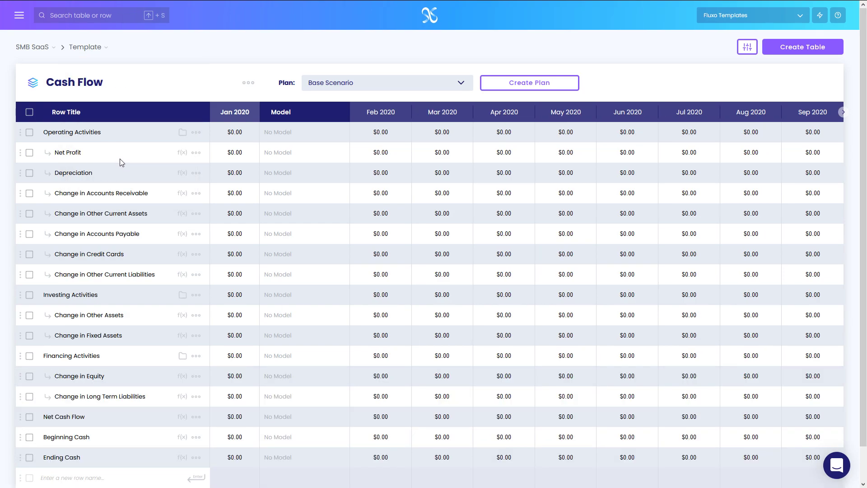
pyautogui.click(181, 154)
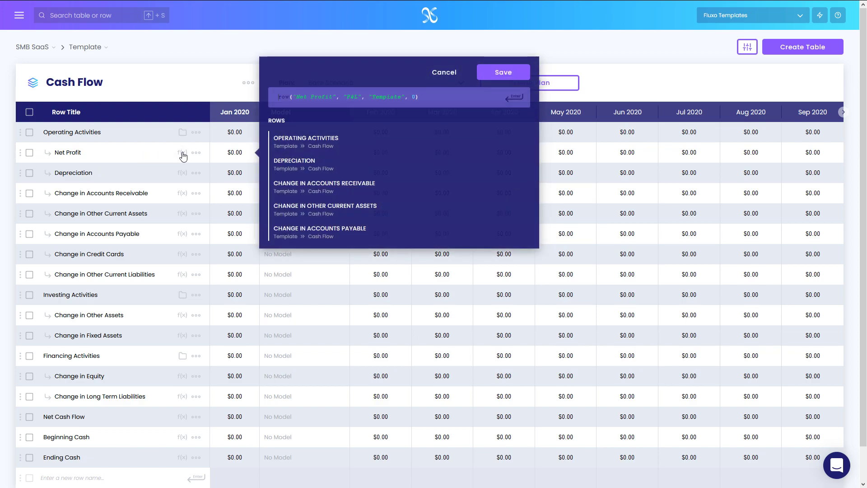
pyautogui.click(290, 97)
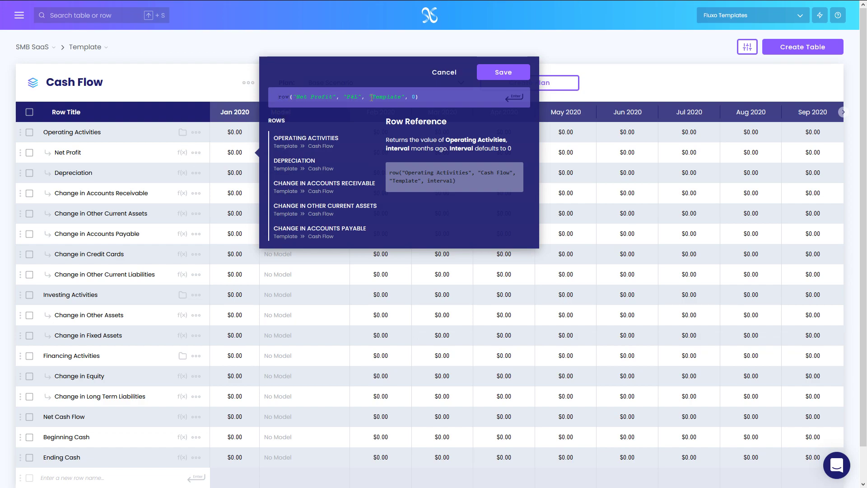
pyautogui.click(442, 73)
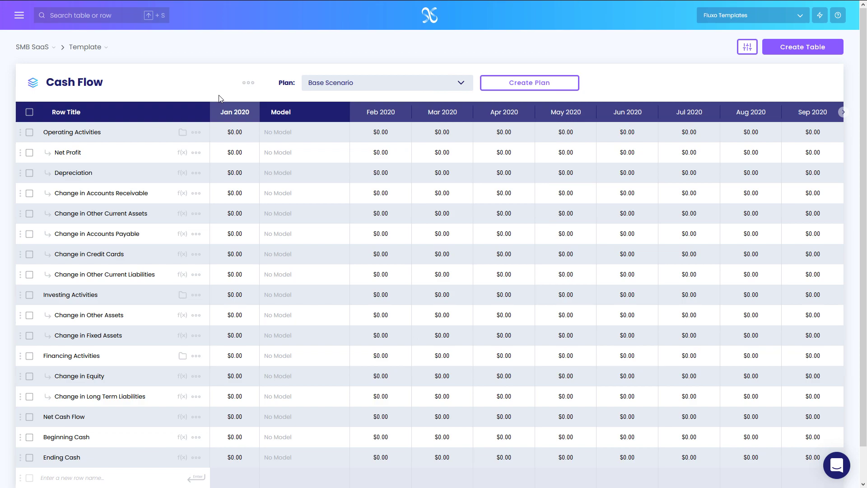
# Browse the Template folder's contents, looking into the Assets, Equity and Liabilities subfolders.
pyautogui.click(87, 47)
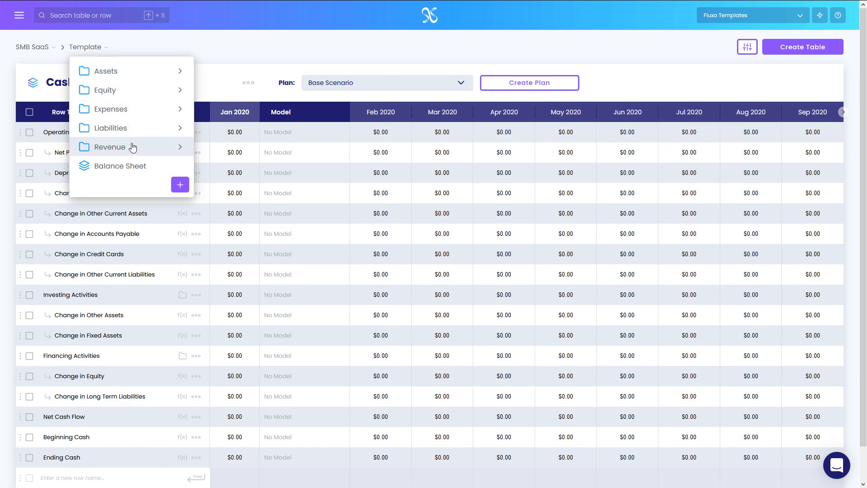
pyautogui.scroll(-2, 133, 147)
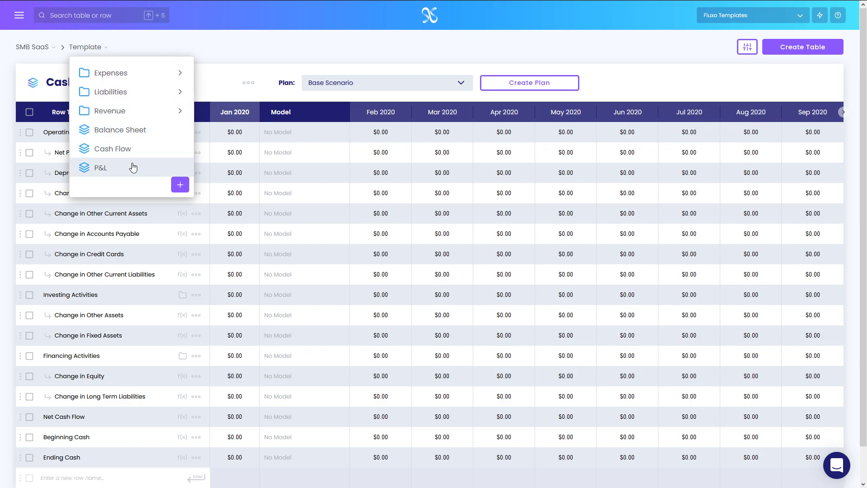
pyautogui.scroll(2, 126, 170)
pyautogui.click(123, 74)
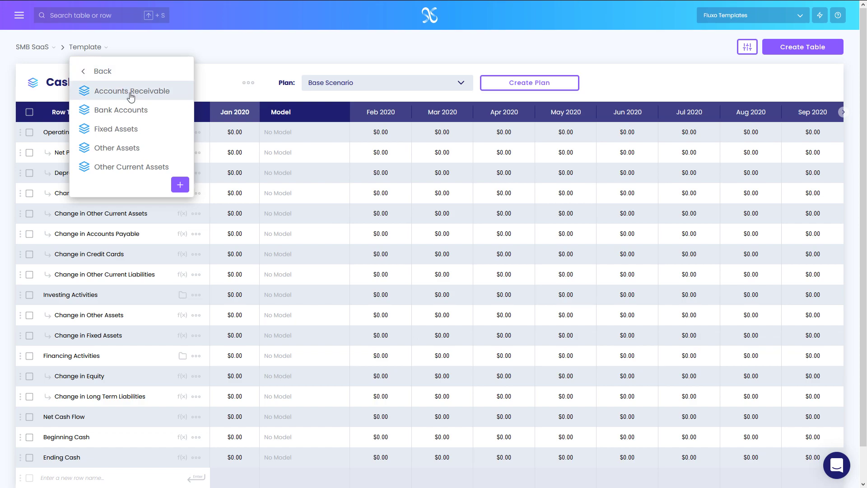
pyautogui.click(126, 72)
pyautogui.click(129, 94)
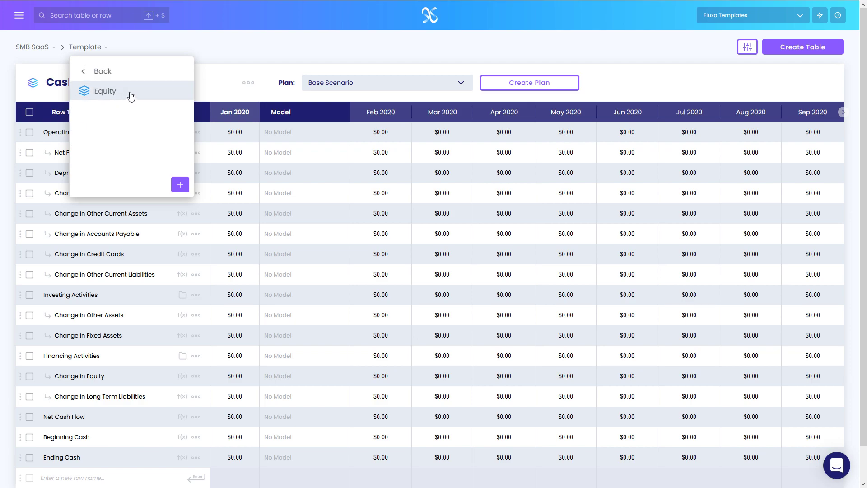
pyautogui.click(120, 73)
pyautogui.click(127, 129)
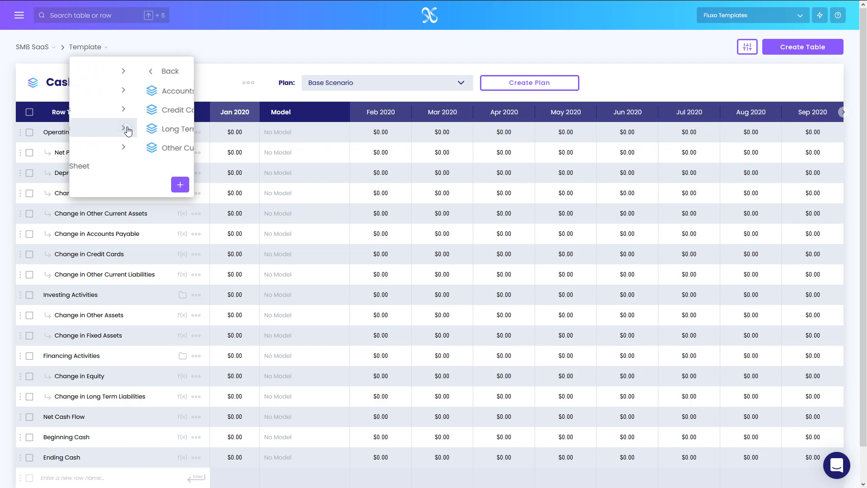
pyautogui.click(130, 74)
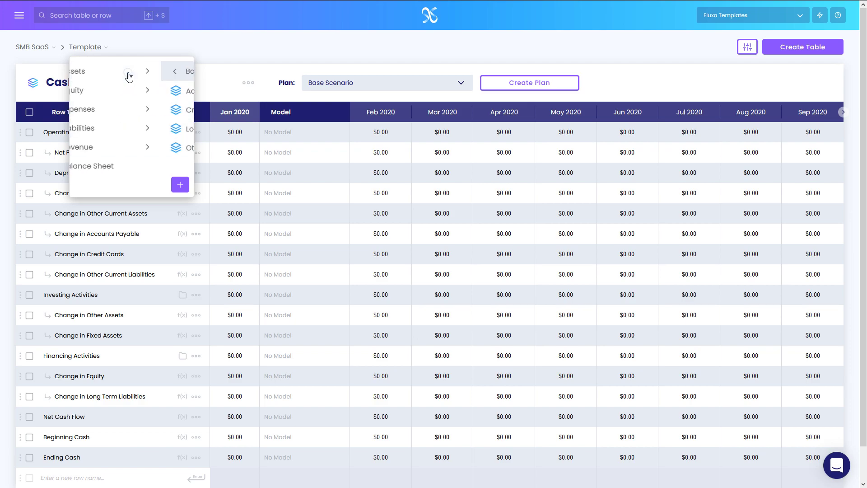
# Look through the Expenses folder and its Personnel subfolder, and open the Total Expenses table.
pyautogui.click(130, 109)
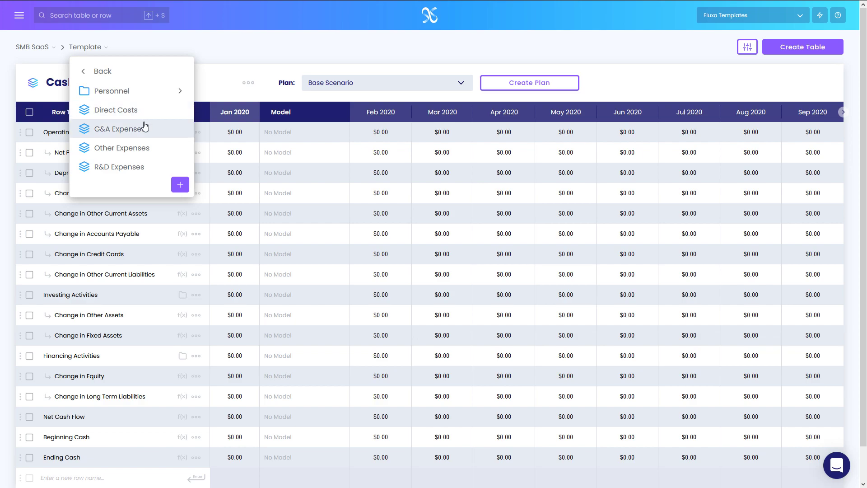
pyautogui.click(145, 92)
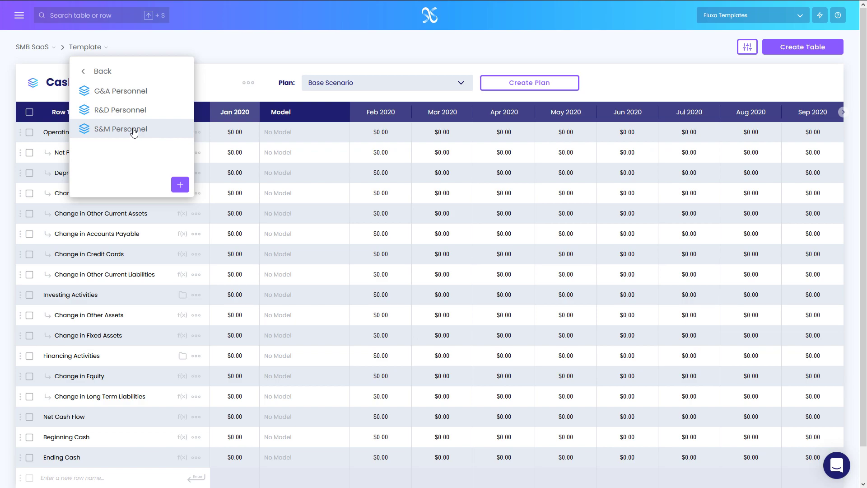
pyautogui.click(126, 73)
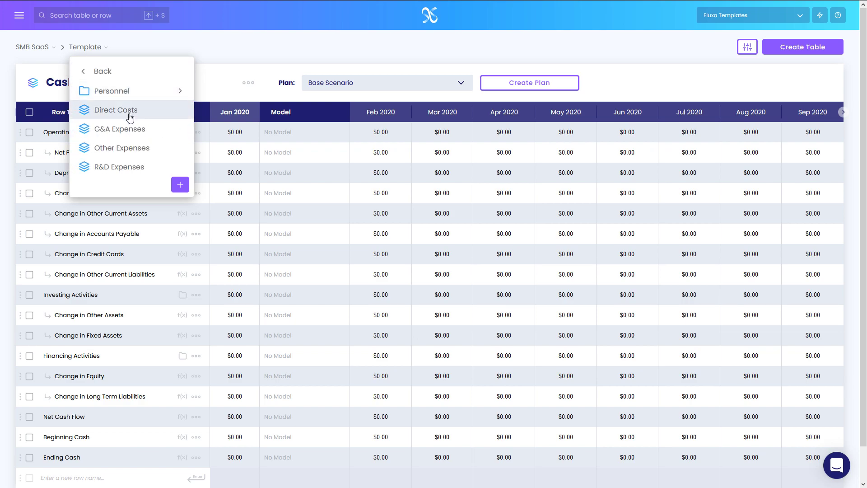
pyautogui.scroll(-2, 130, 115)
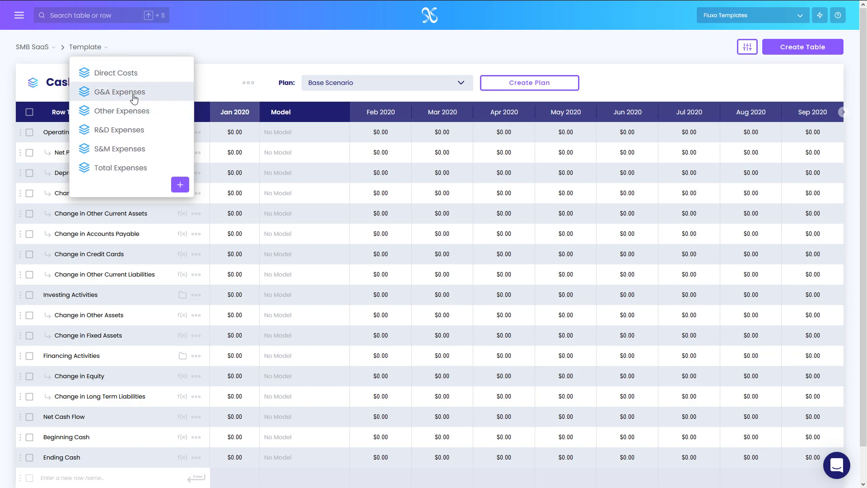
pyautogui.click(122, 170)
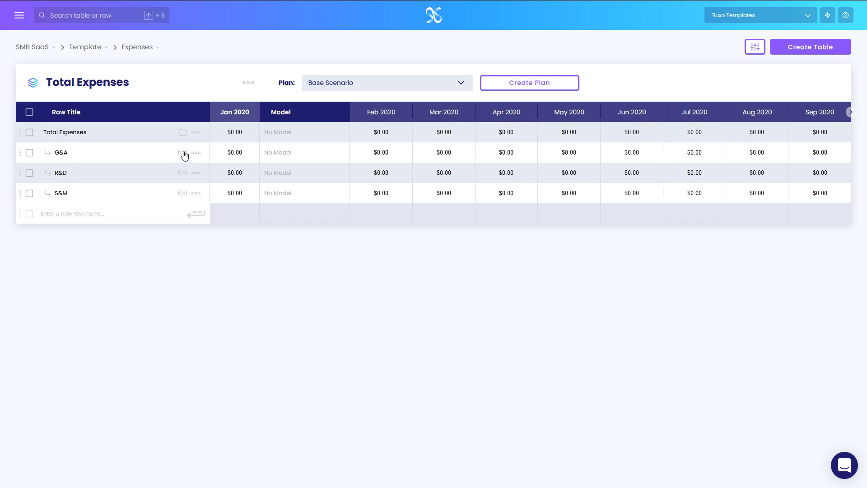
# Open the G&A Expenses table and show that the G&A Expense #1 row title is editable, leaving the name as is.
pyautogui.click(141, 49)
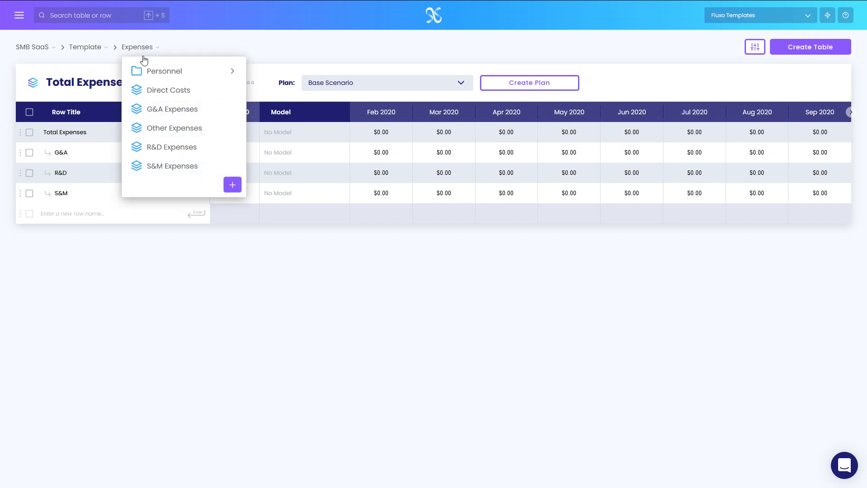
pyautogui.click(168, 112)
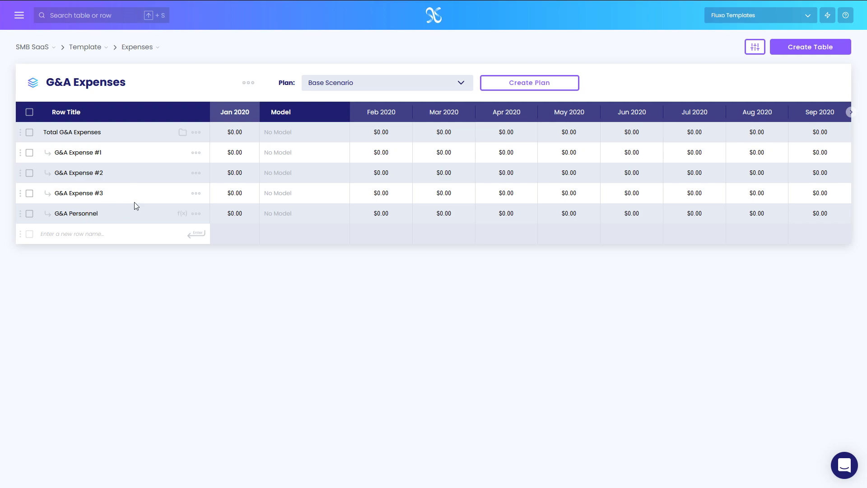
pyautogui.click(116, 158)
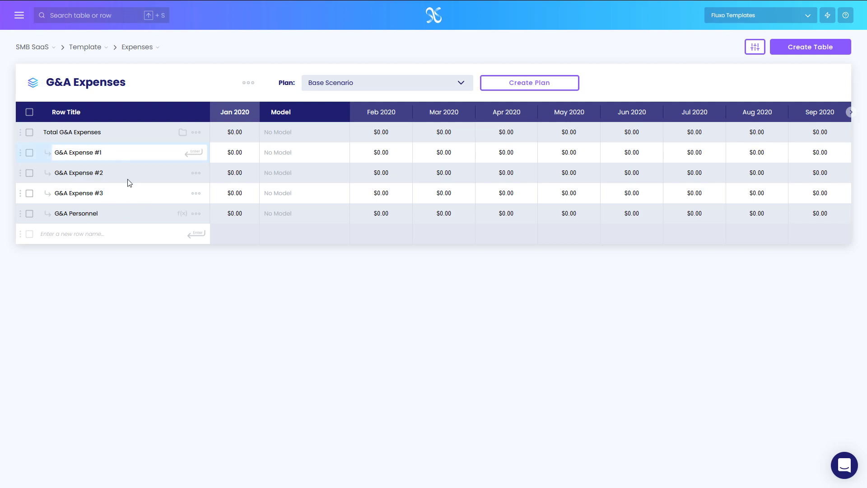
pyautogui.click(195, 329)
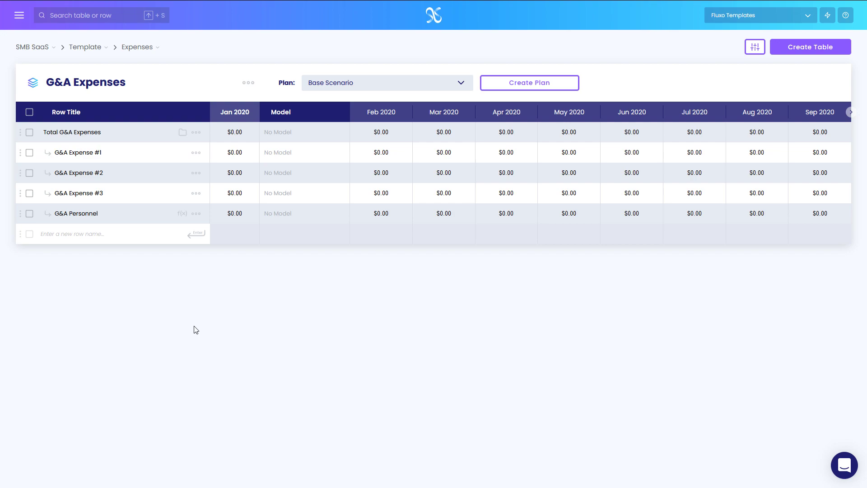
# Open the Revenue table from the Template's Revenue folder to review its rows.
pyautogui.click(96, 43)
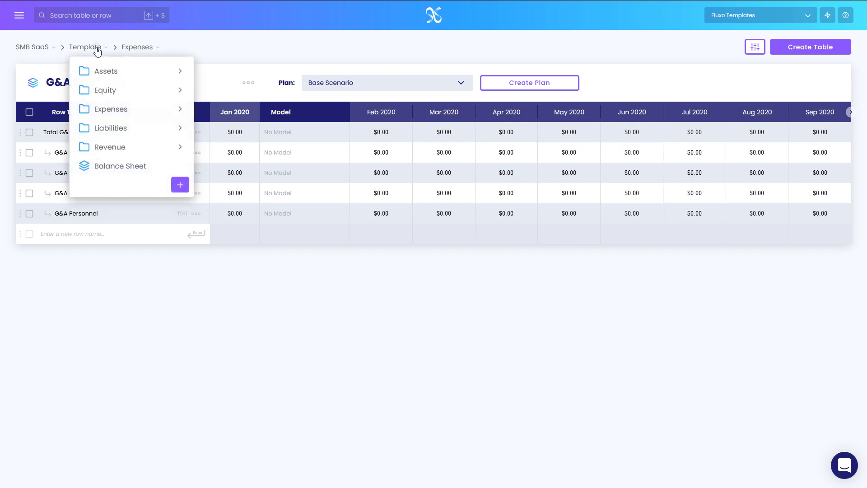
pyautogui.click(120, 146)
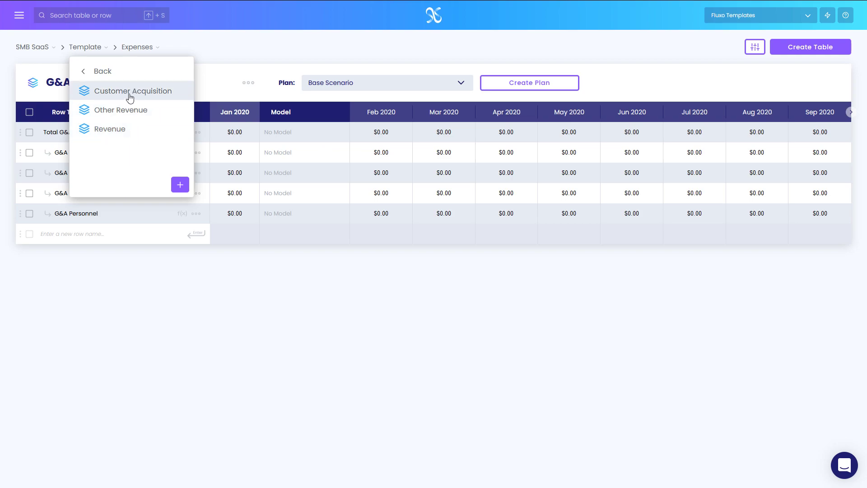
pyautogui.click(128, 130)
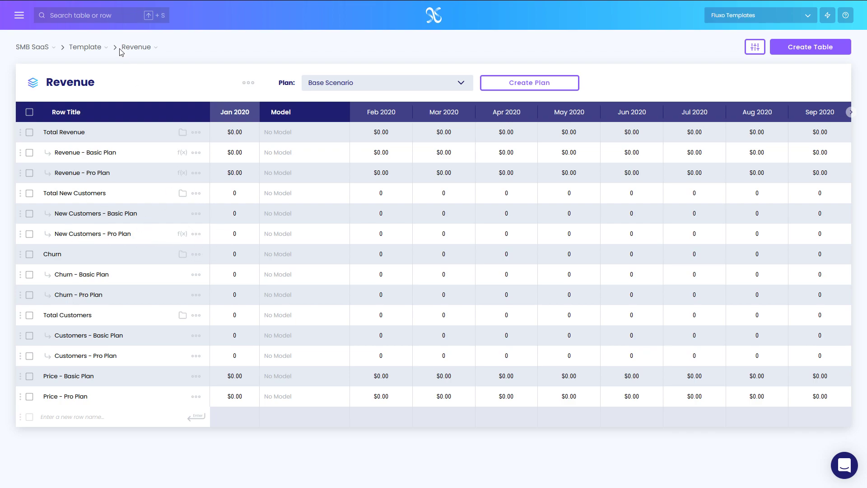
# Switch to the Customer Acquisition table and look through all its rows, from advertising expenses to new customers.
pyautogui.click(133, 47)
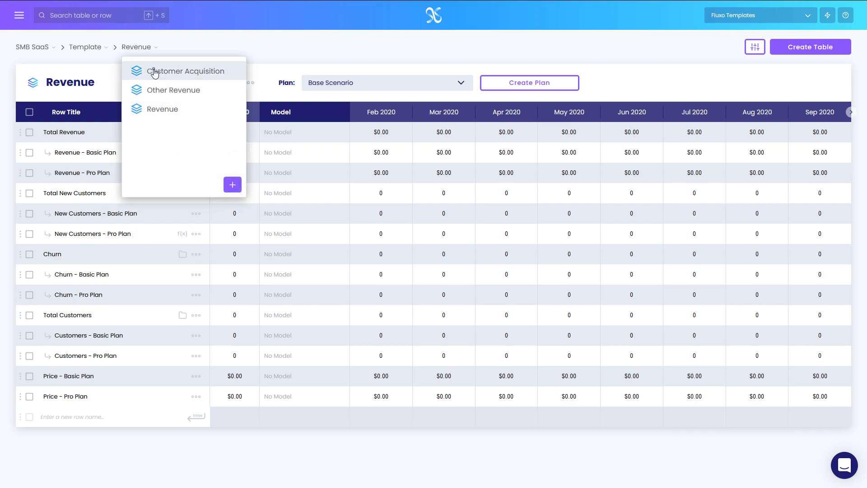
pyautogui.click(154, 71)
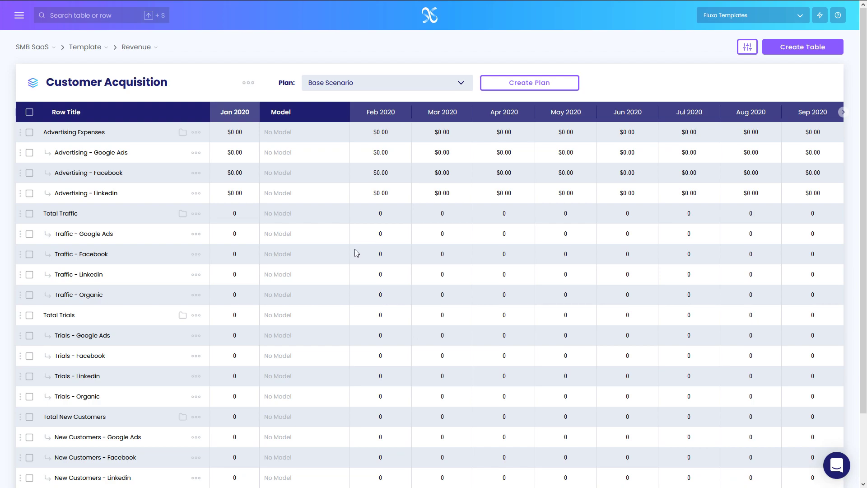
pyautogui.scroll(-2, 357, 252)
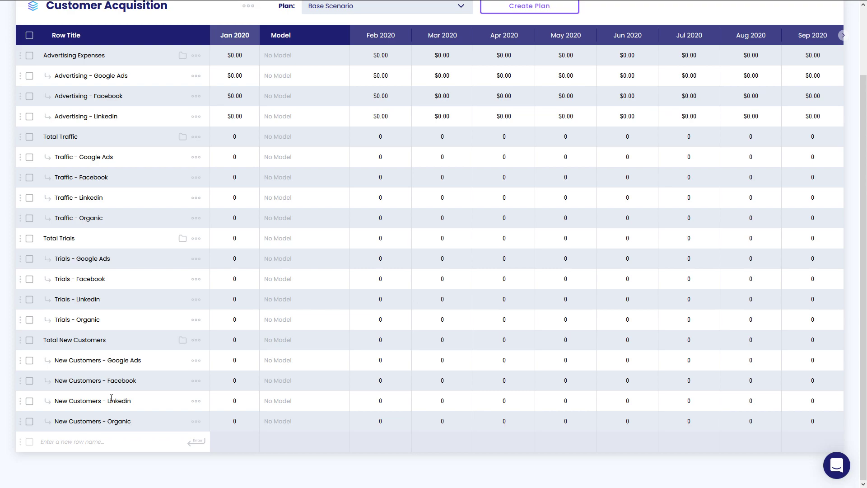
pyautogui.scroll(2, 393, 288)
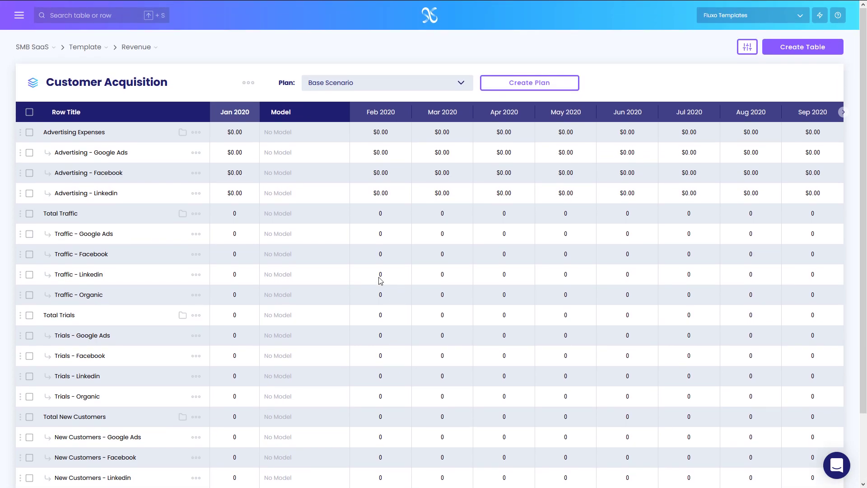